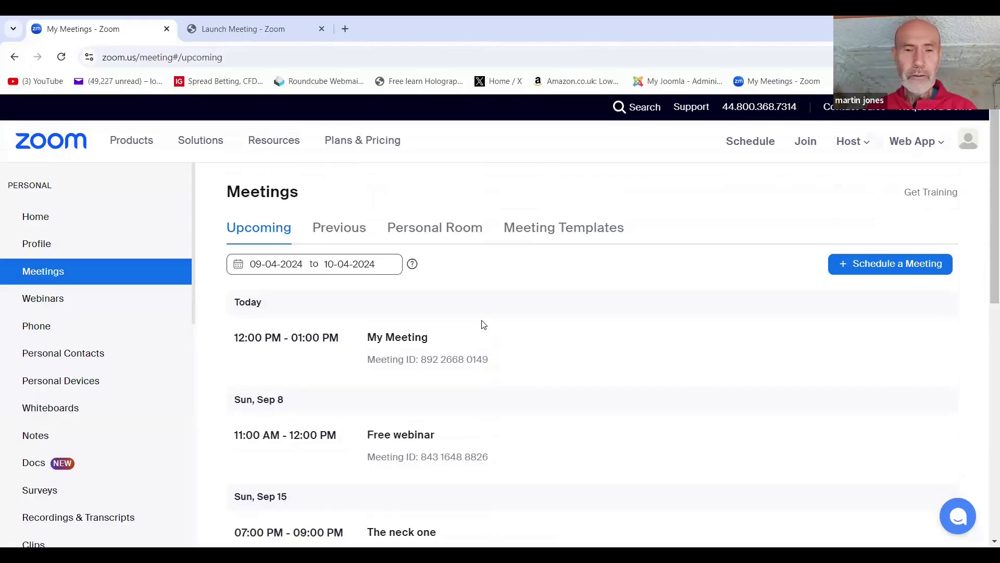
Pick Oct 8 and Nov 8 so the list runs 10-08-2024 to 11-08-2024, led by Neck webinar 2
{"action": "scroll", "coordinate": [483, 325], "scroll_direction": "down", "scroll_amount": 1}
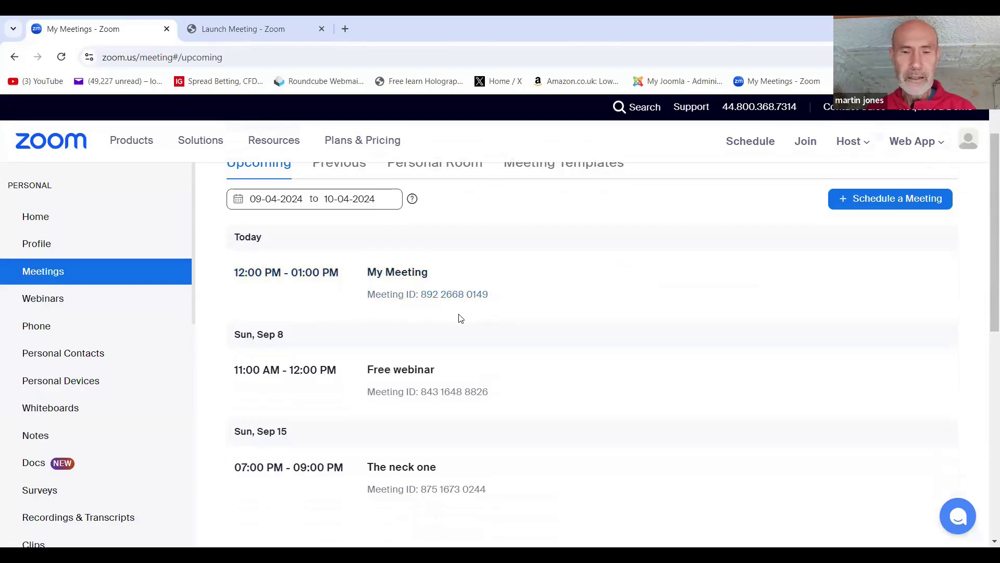
{"action": "scroll", "coordinate": [478, 321], "scroll_direction": "down", "scroll_amount": 3}
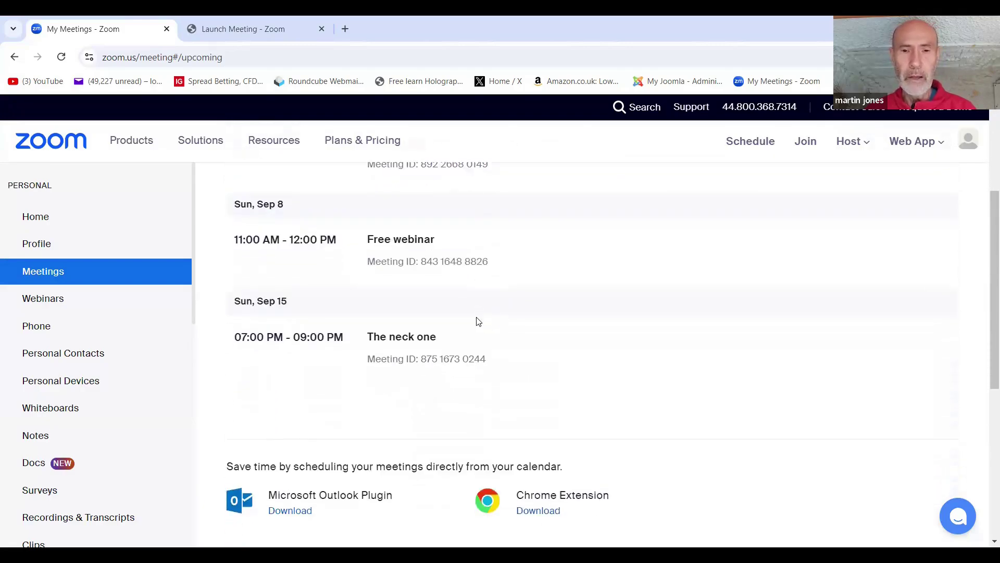
{"action": "scroll", "coordinate": [478, 321], "scroll_direction": "up", "scroll_amount": 3}
{"action": "scroll", "coordinate": [478, 321], "scroll_direction": "up", "scroll_amount": 2}
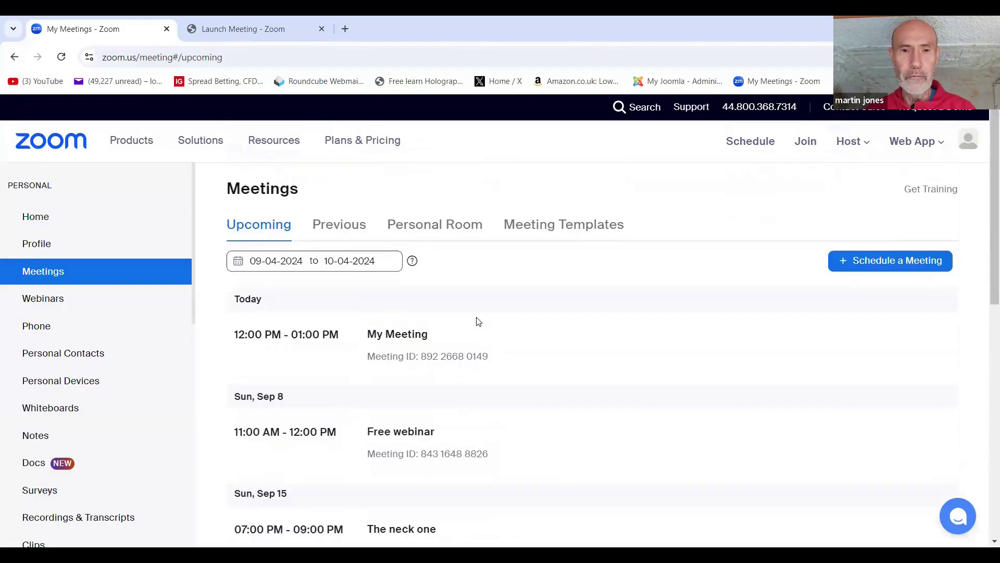
{"action": "scroll", "coordinate": [478, 320], "scroll_direction": "down", "scroll_amount": 1}
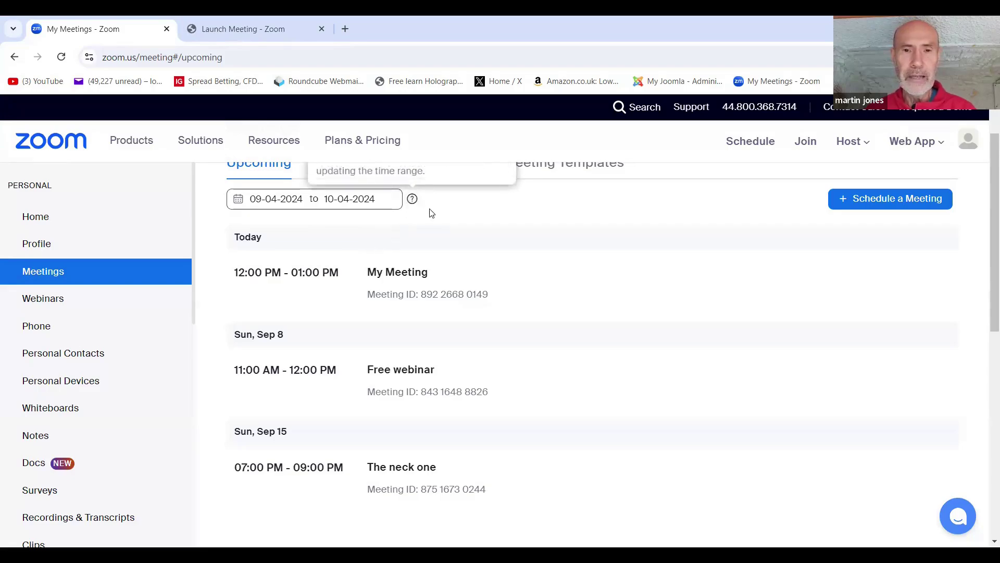
{"action": "scroll", "coordinate": [482, 247], "scroll_direction": "up", "scroll_amount": 1}
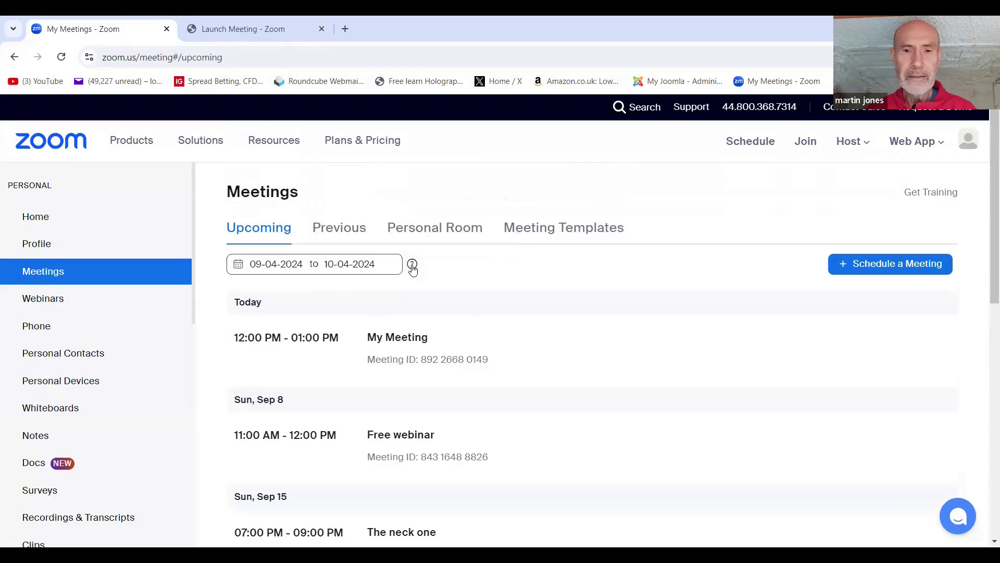
{"action": "mouse_move", "coordinate": [413, 267]}
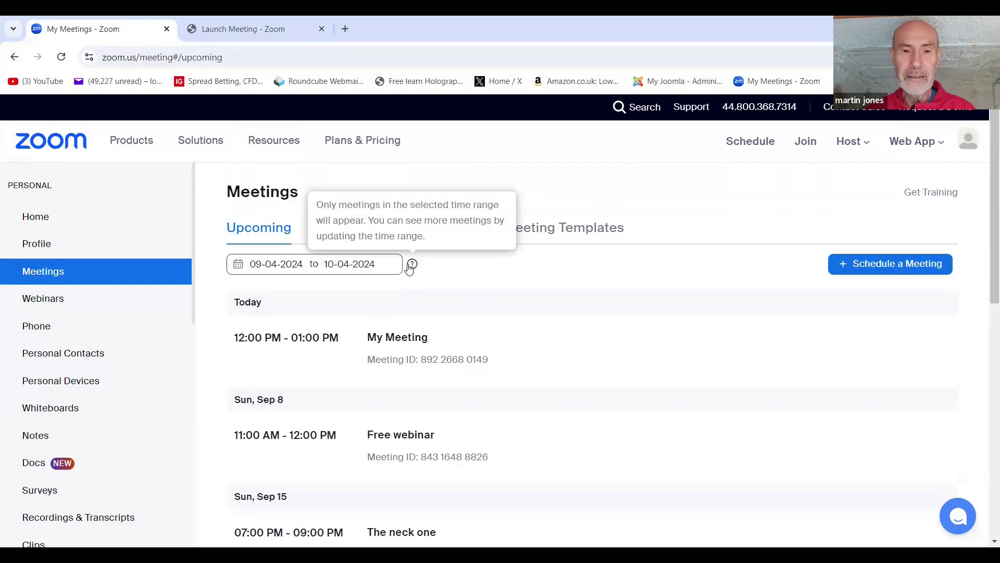
{"action": "left_click", "coordinate": [241, 270]}
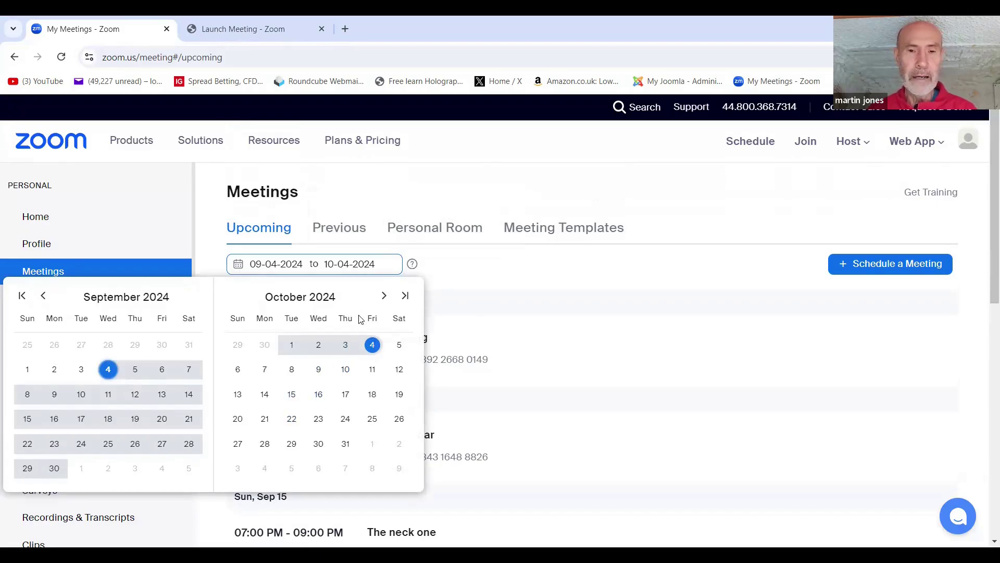
{"action": "left_click", "coordinate": [383, 296]}
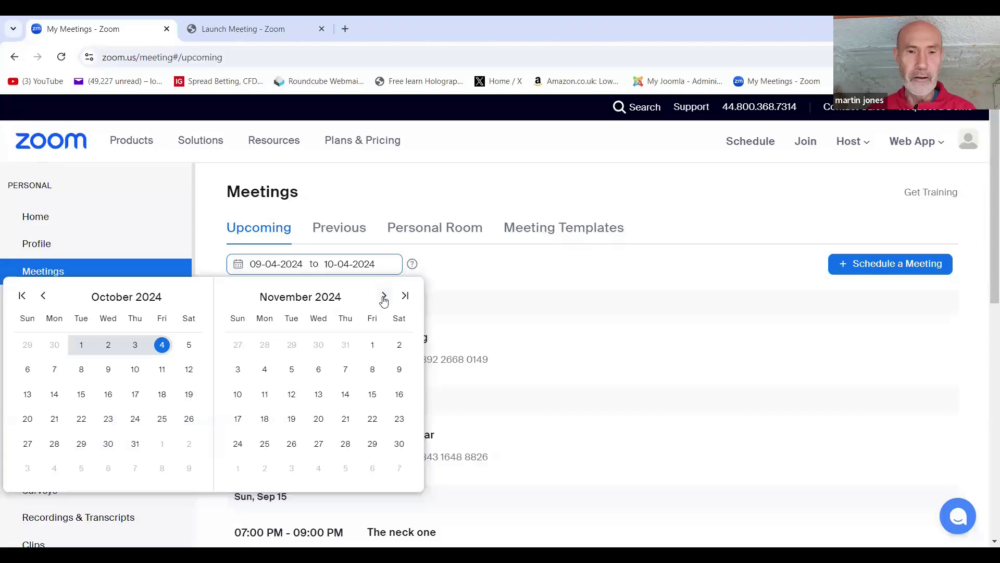
{"action": "left_click", "coordinate": [374, 373]}
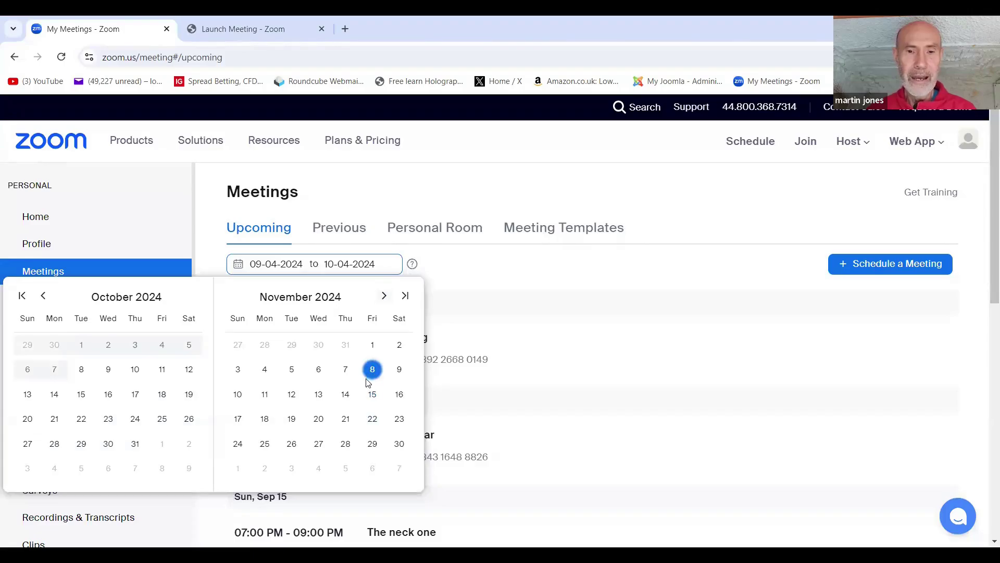
{"action": "left_click", "coordinate": [342, 398]}
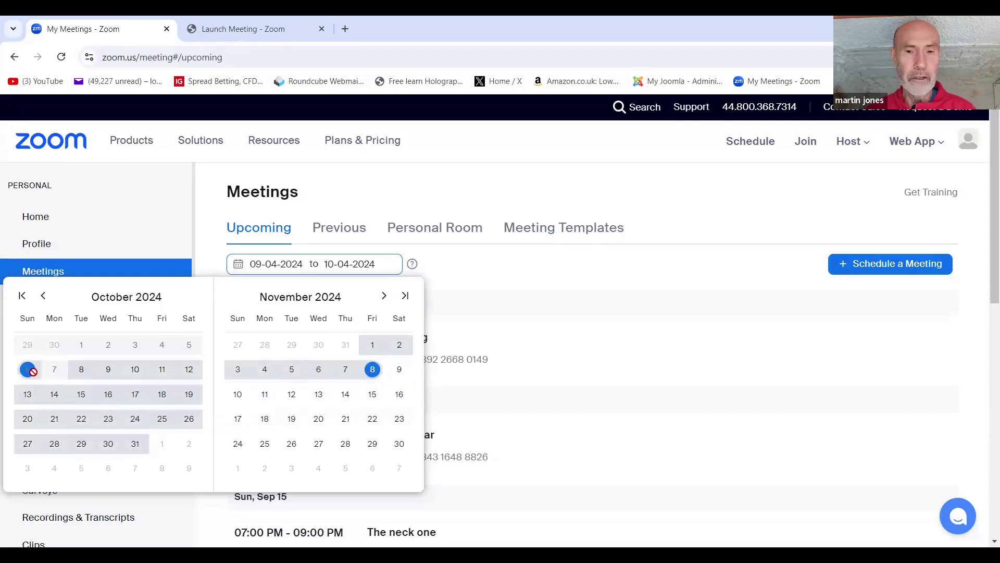
{"action": "left_click", "coordinate": [81, 370]}
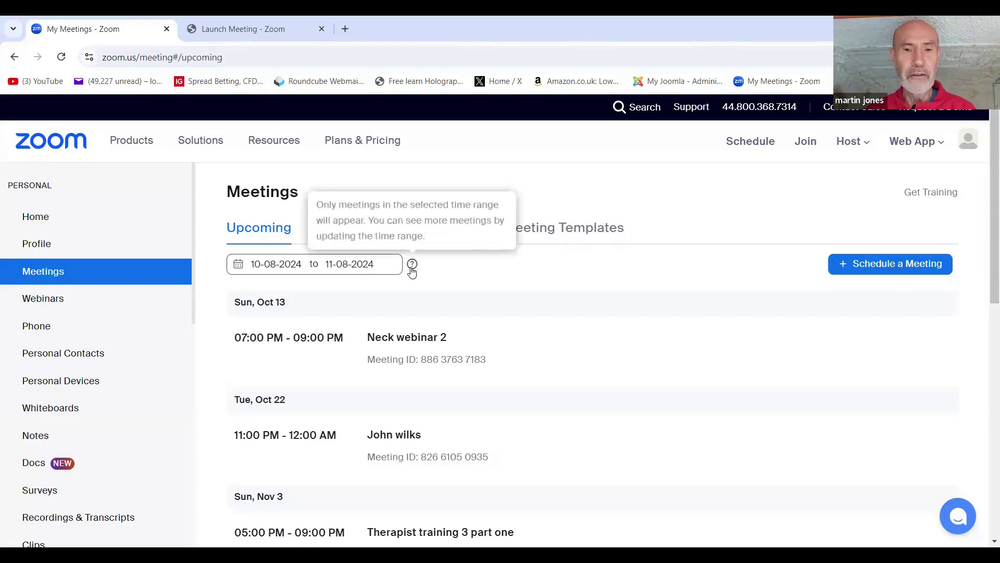
Select Dec 8 and Nov 8 so the list runs 11-08-2024 to 12-08-2024
{"action": "left_click", "coordinate": [238, 267]}
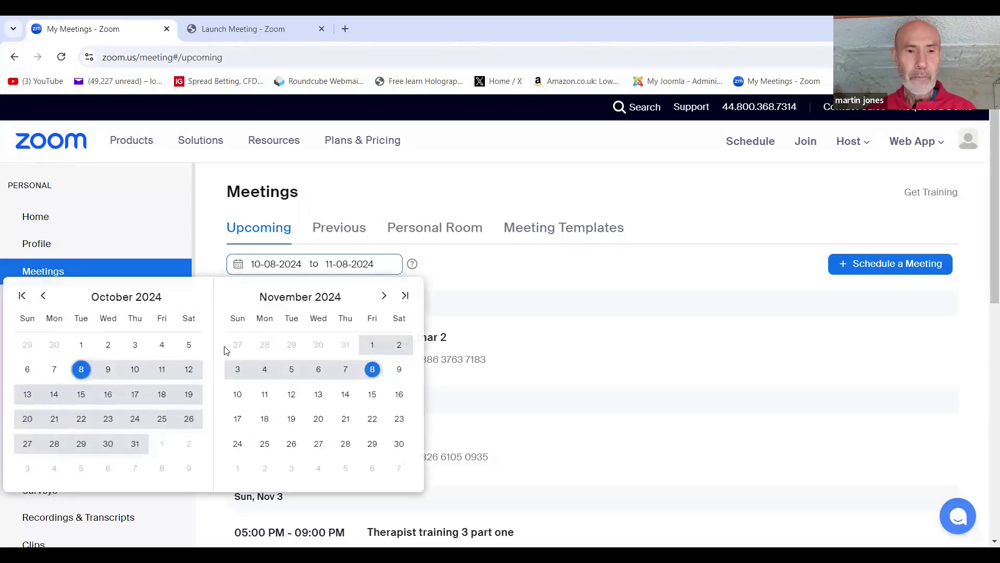
{"action": "left_click", "coordinate": [384, 299]}
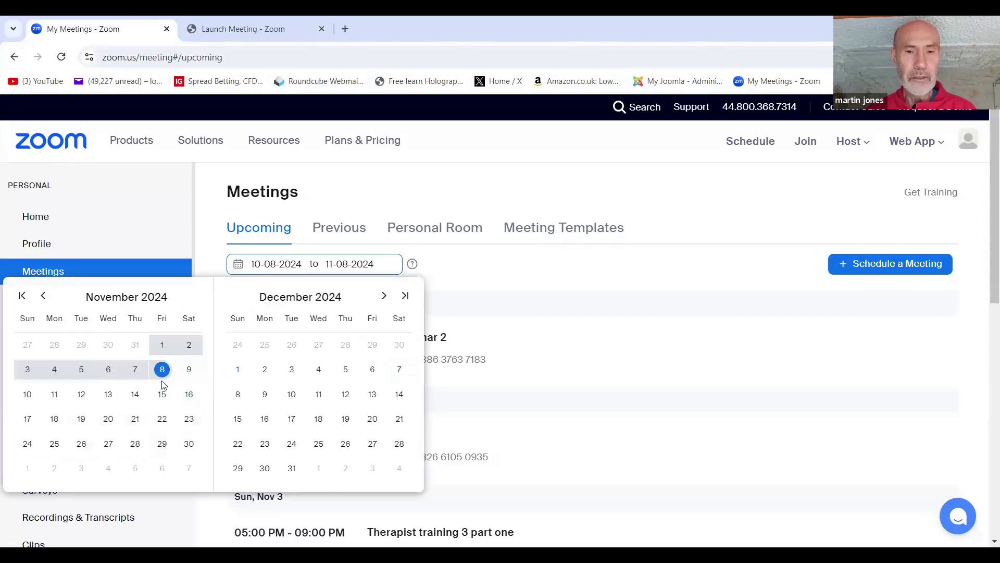
{"action": "left_click", "coordinate": [238, 398]}
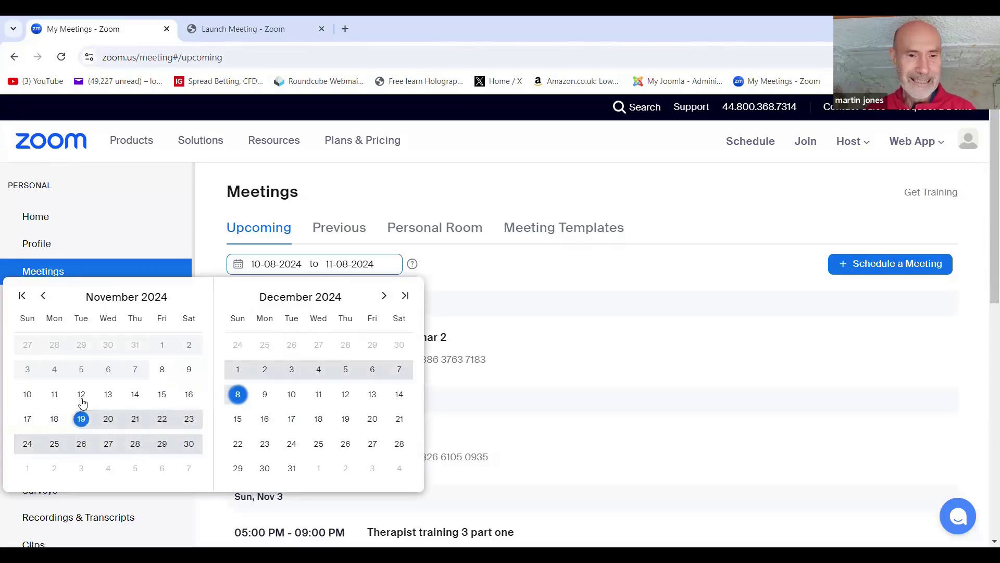
{"action": "left_click", "coordinate": [162, 370]}
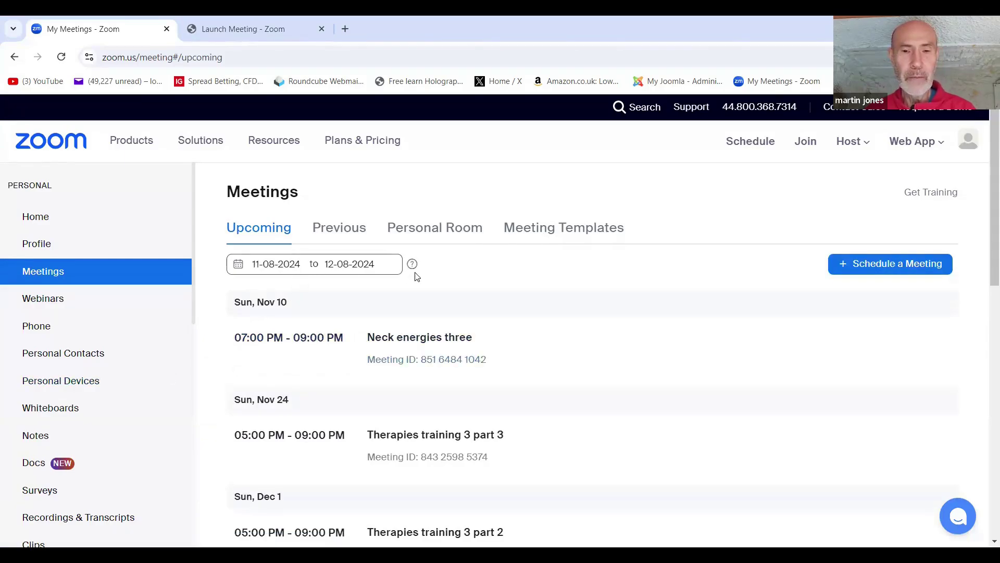
{"action": "mouse_move", "coordinate": [413, 267]}
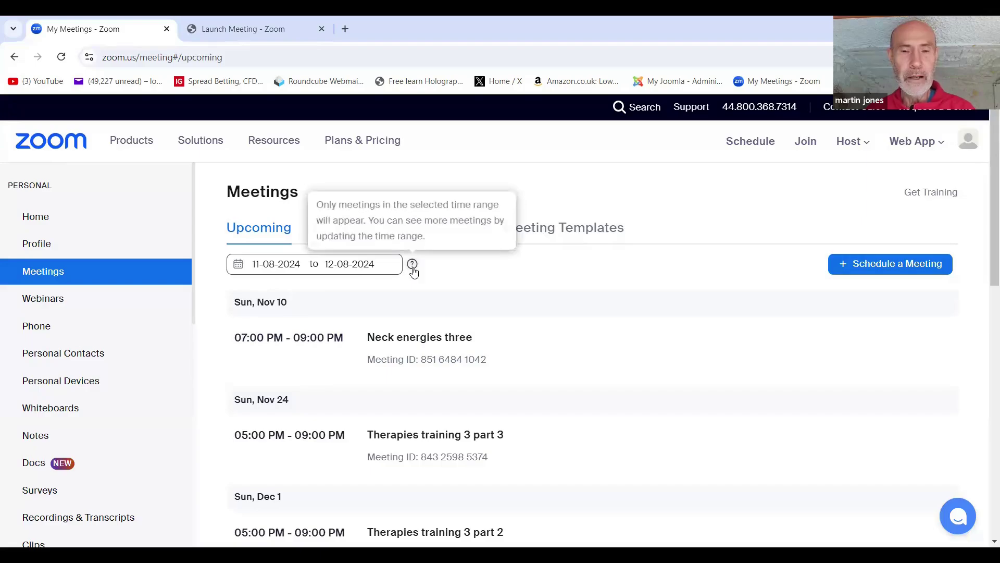
Advance the calendar to January 2025 and pick Jan 8 through Jan 31
{"action": "left_click", "coordinate": [239, 272]}
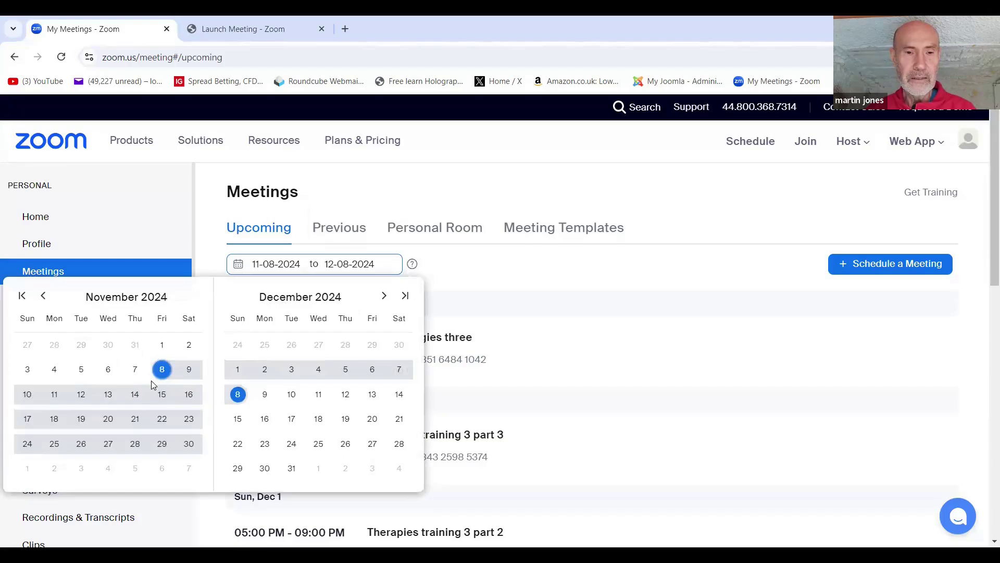
{"action": "left_click", "coordinate": [386, 297]}
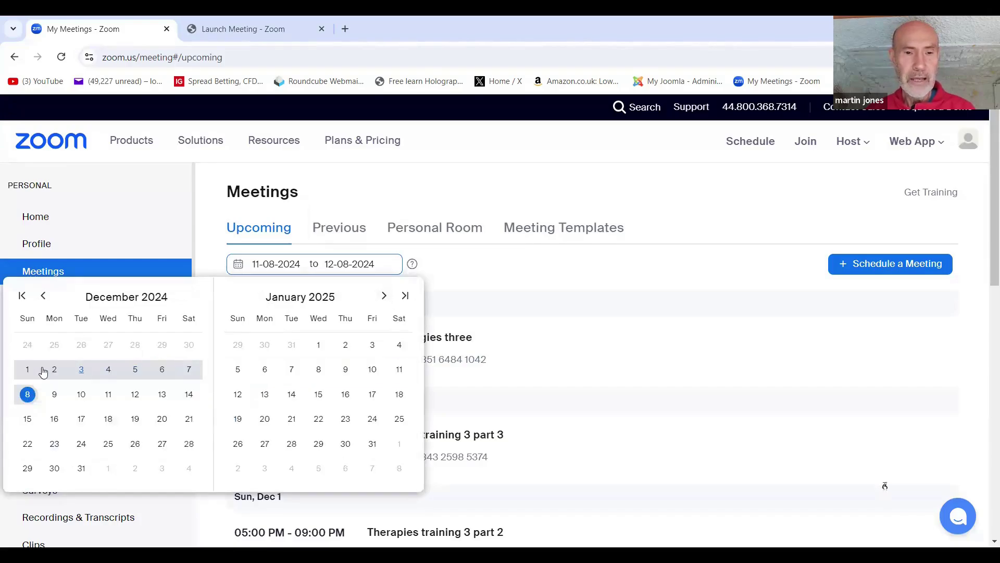
{"action": "left_click", "coordinate": [318, 371]}
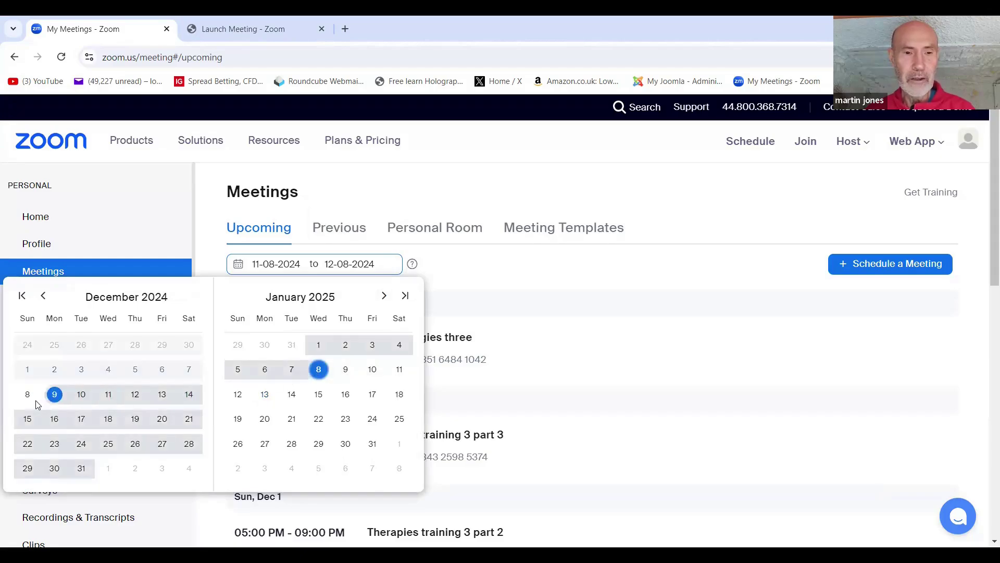
{"action": "mouse_move", "coordinate": [32, 403]}
{"action": "left_mouse_down"}
{"action": "mouse_move", "coordinate": [100, 348]}
{"action": "mouse_move", "coordinate": [67, 388]}
{"action": "mouse_move", "coordinate": [42, 380]}
{"action": "mouse_move", "coordinate": [30, 396]}
{"action": "left_mouse_up"}
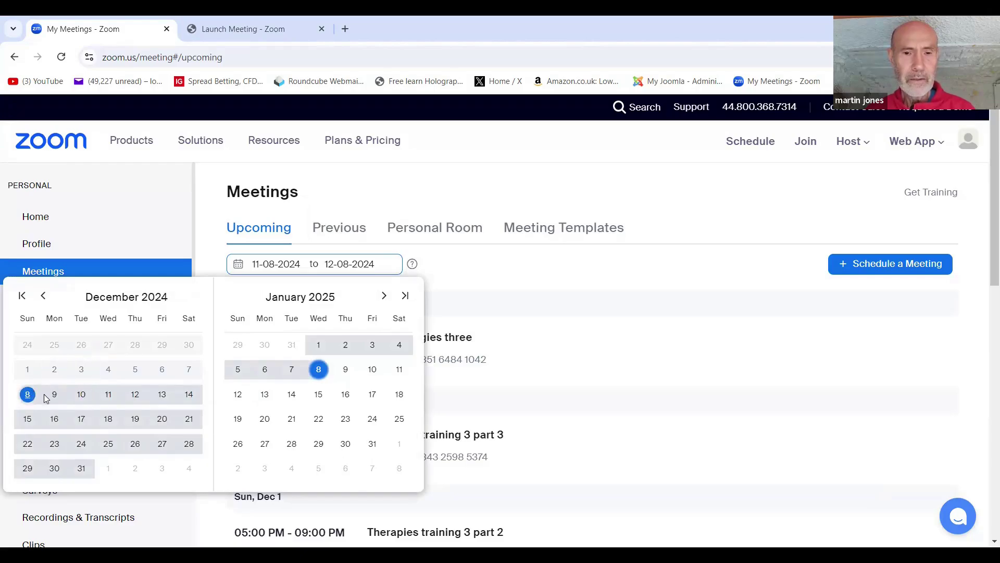
{"action": "left_click", "coordinate": [371, 447]}
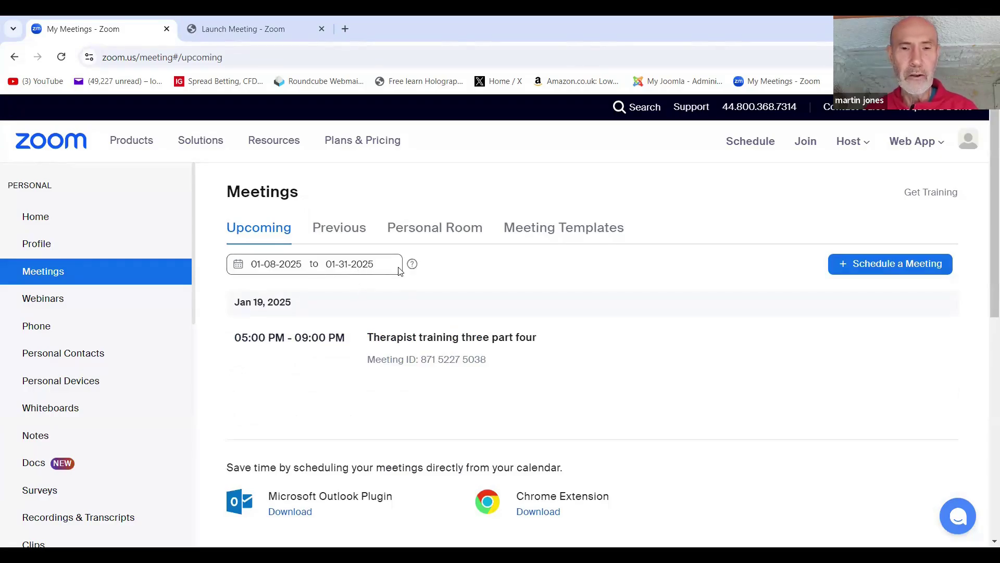
Move the calendar back to September 2024 and choose Sep 4 as both start and end
{"action": "left_click", "coordinate": [238, 266]}
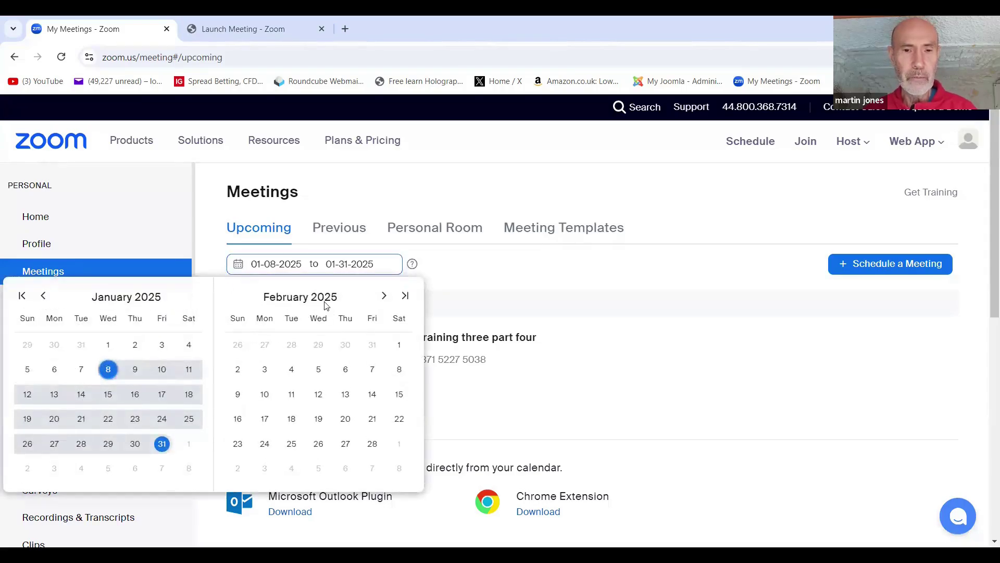
{"action": "left_click", "coordinate": [22, 297]}
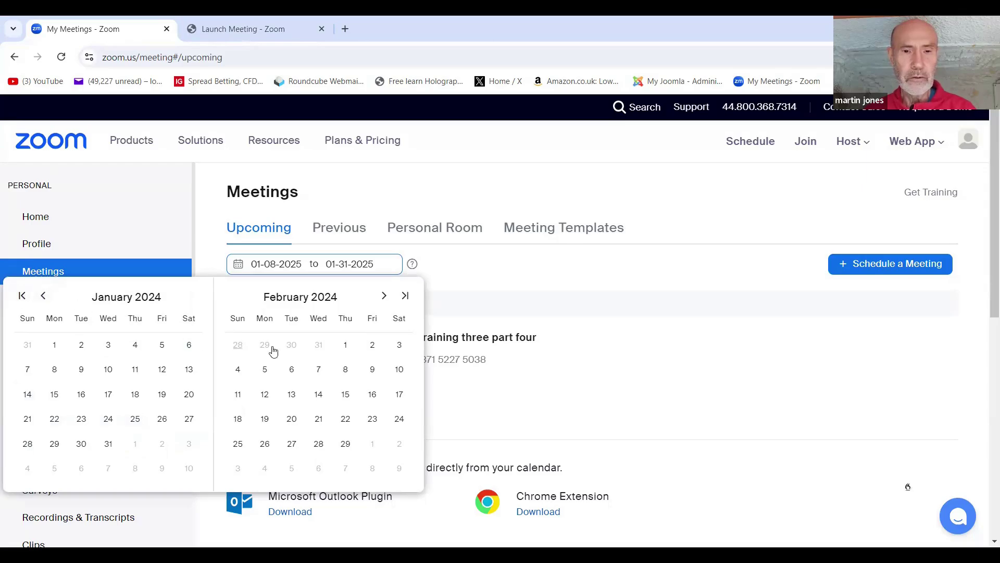
{"action": "left_click", "coordinate": [384, 296]}
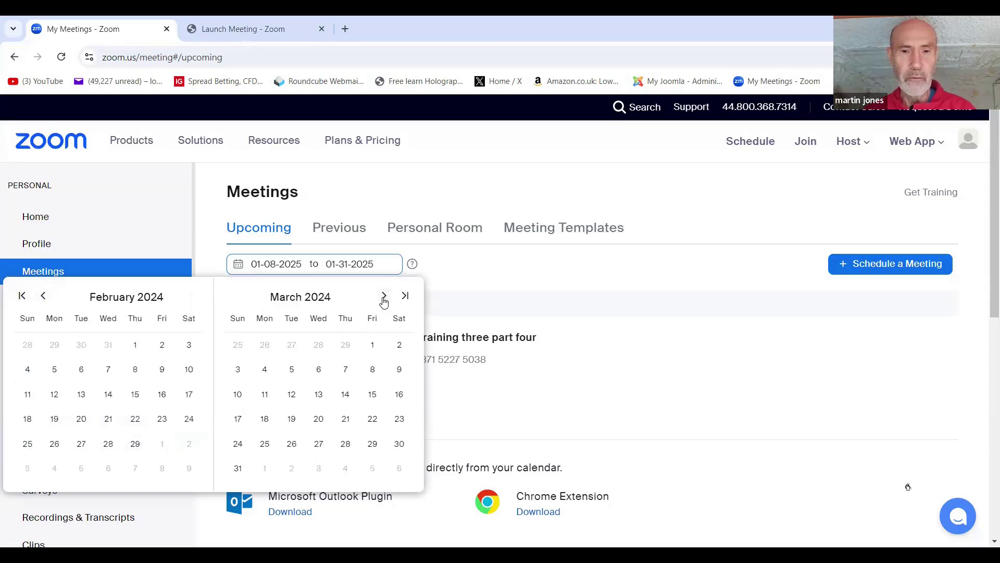
{"action": "left_click", "coordinate": [384, 296]}
{"action": "left_click", "coordinate": [384, 296]}
{"action": "left_click", "coordinate": [384, 296]}
{"action": "left_click", "coordinate": [384, 296]}
{"action": "left_click", "coordinate": [384, 296]}
{"action": "left_click", "coordinate": [383, 297]}
{"action": "left_click", "coordinate": [383, 297]}
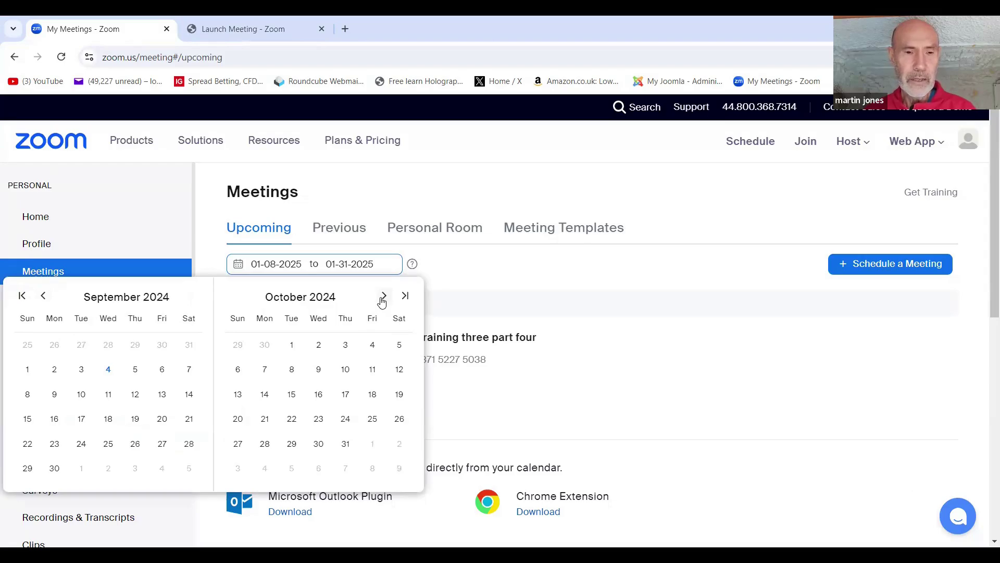
{"action": "left_click", "coordinate": [107, 373]}
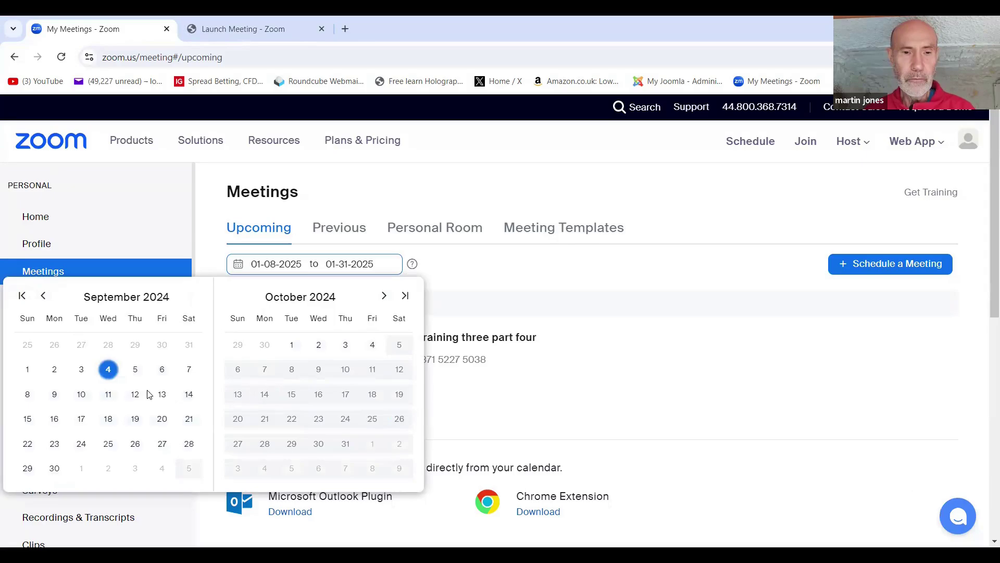
{"action": "left_click", "coordinate": [108, 369]}
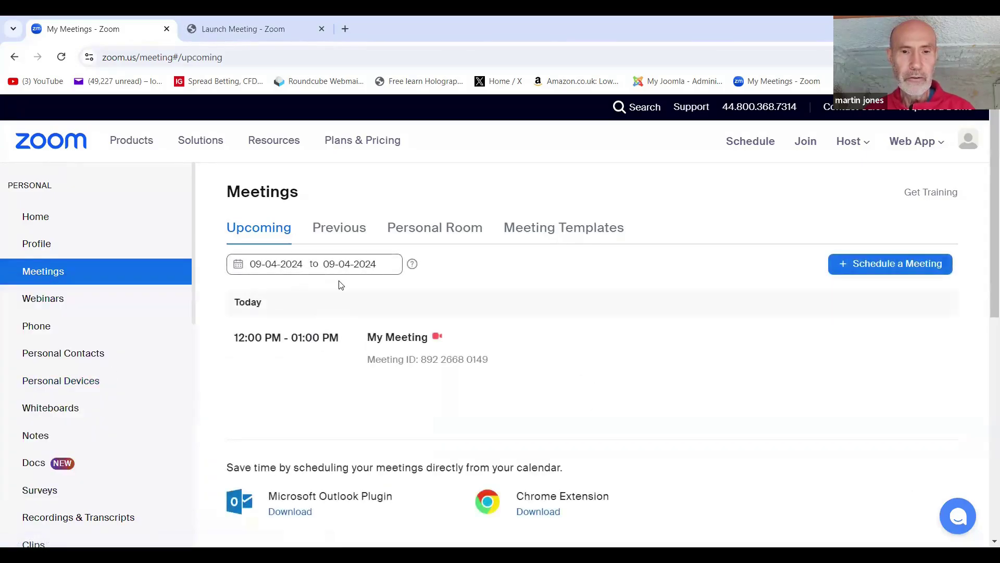
Choose Sep 5 as both start and end so no meetings are listed
{"action": "left_click", "coordinate": [237, 266]}
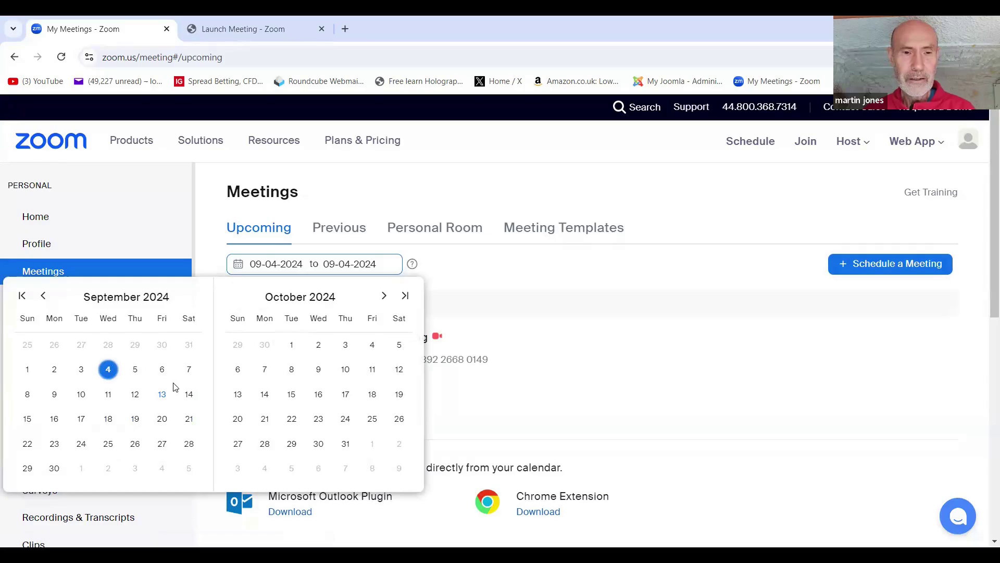
{"action": "left_click", "coordinate": [135, 370]}
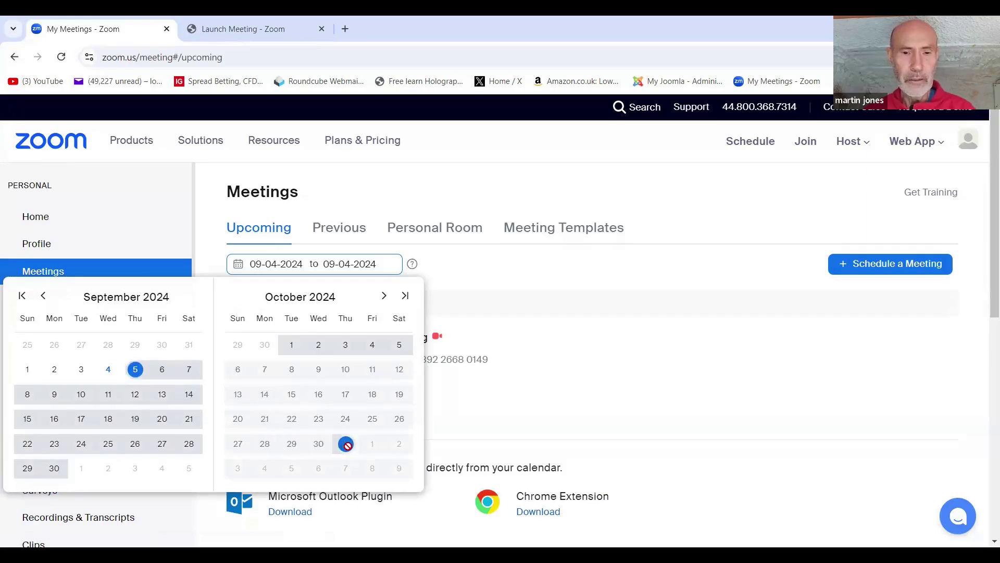
{"action": "left_click", "coordinate": [135, 371]}
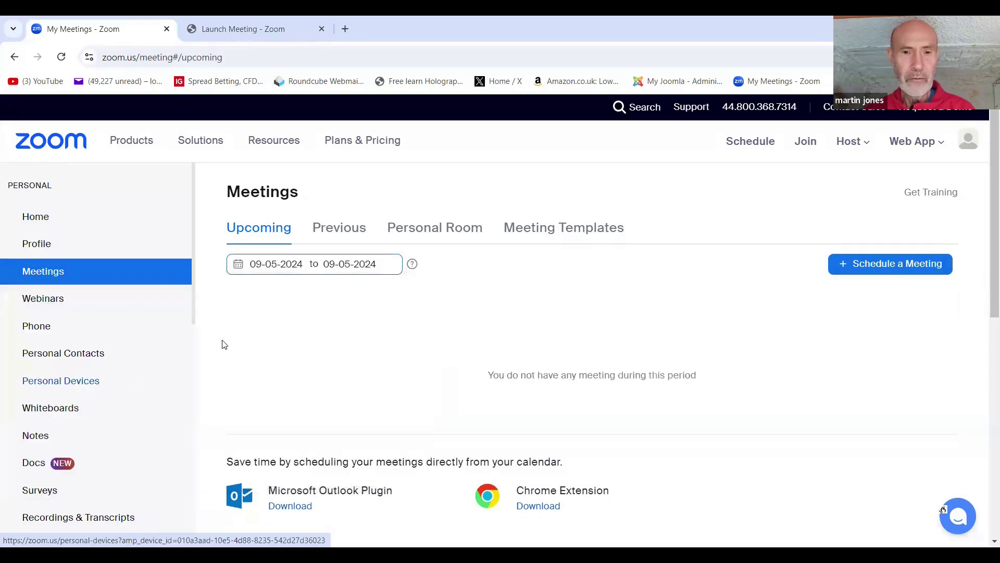
{"action": "left_click", "coordinate": [243, 267]}
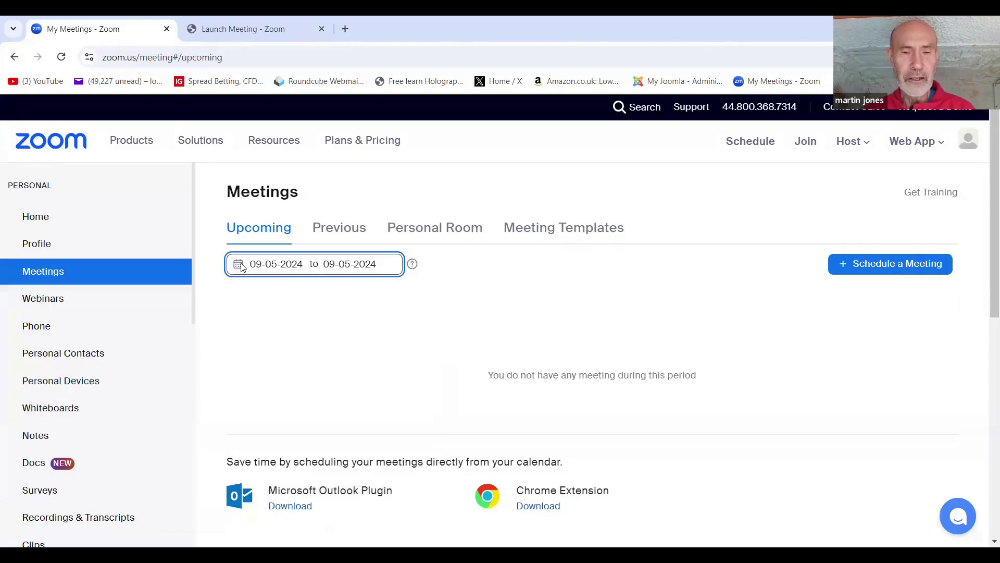
Pick Sep 4 to Oct 4 and review My Meeting, Free webinar and The neck one
{"action": "left_click", "coordinate": [107, 369]}
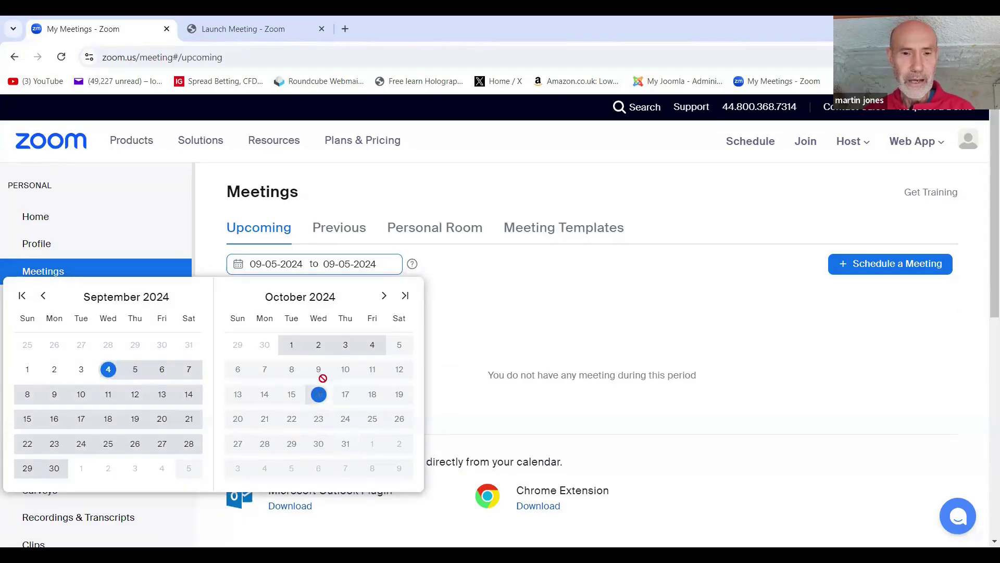
{"action": "left_click", "coordinate": [372, 346]}
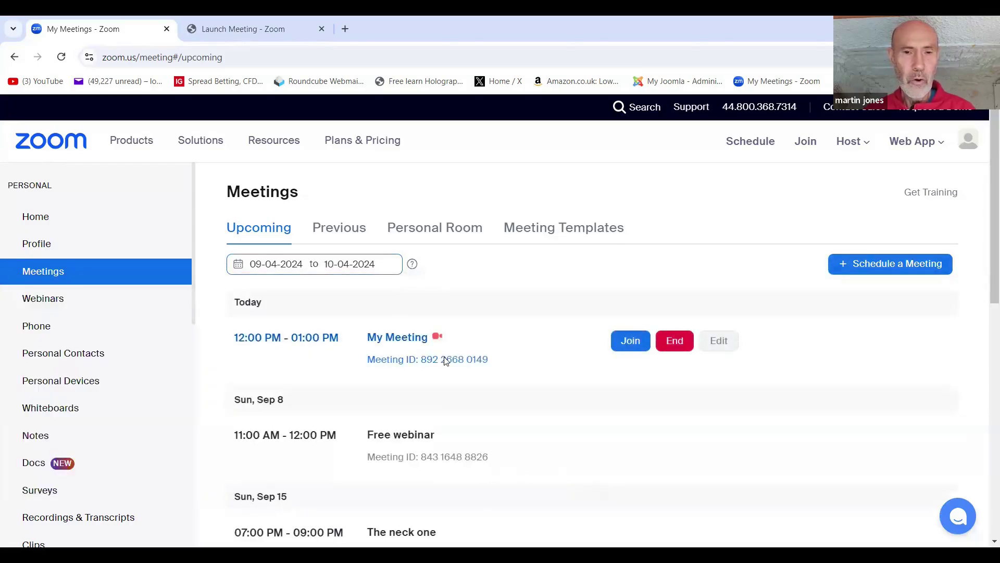
{"action": "scroll", "coordinate": [450, 362], "scroll_direction": "down", "scroll_amount": 1}
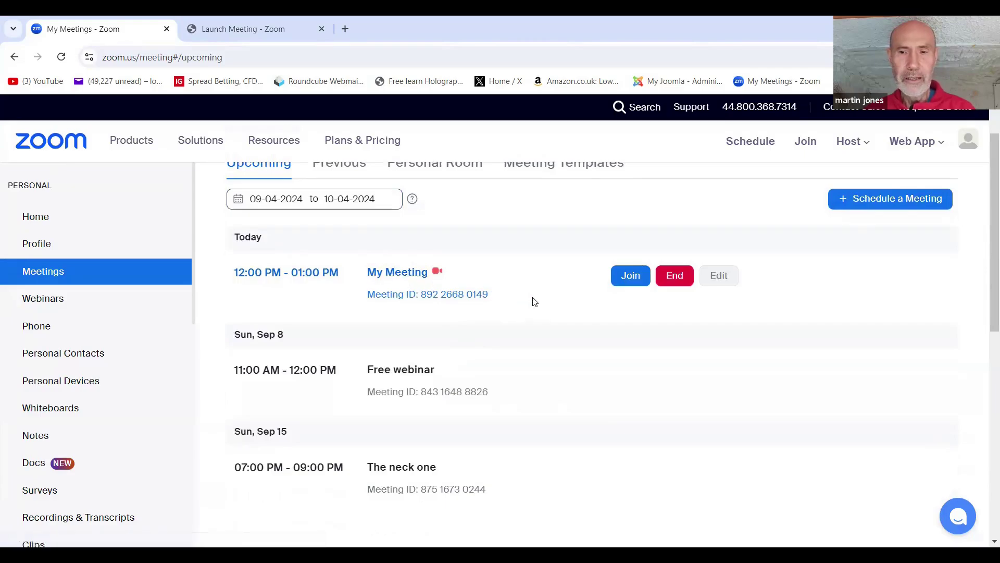
{"action": "scroll", "coordinate": [496, 326], "scroll_direction": "up", "scroll_amount": 1}
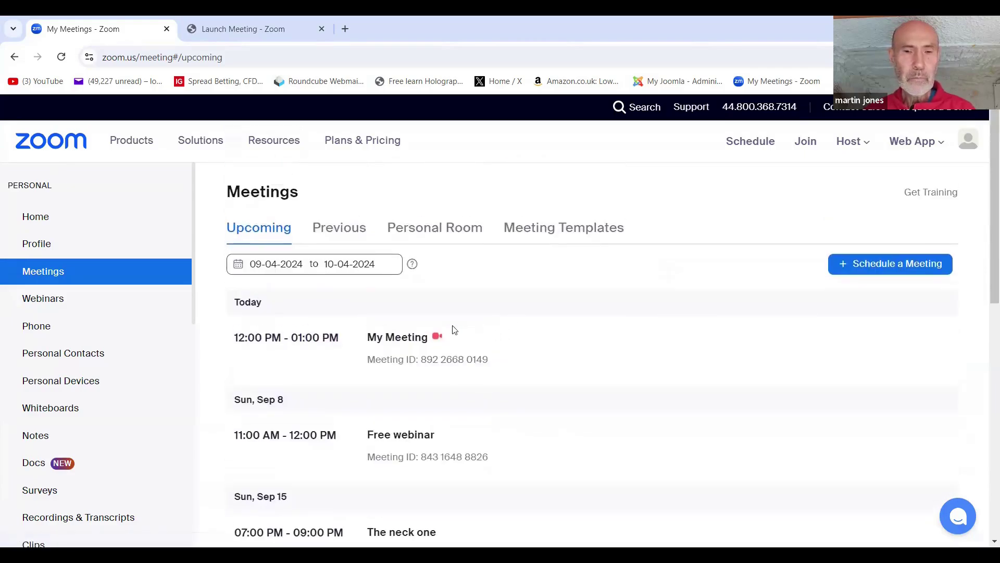
Reselect the range as Sep 4 to Oct 1 in the date picker
{"action": "left_click", "coordinate": [238, 270]}
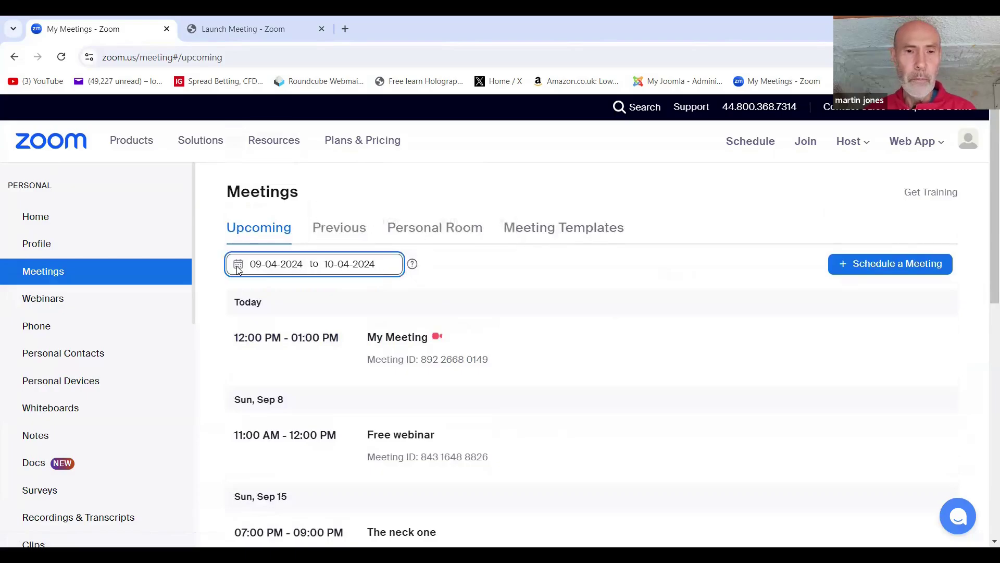
{"action": "left_click", "coordinate": [238, 269]}
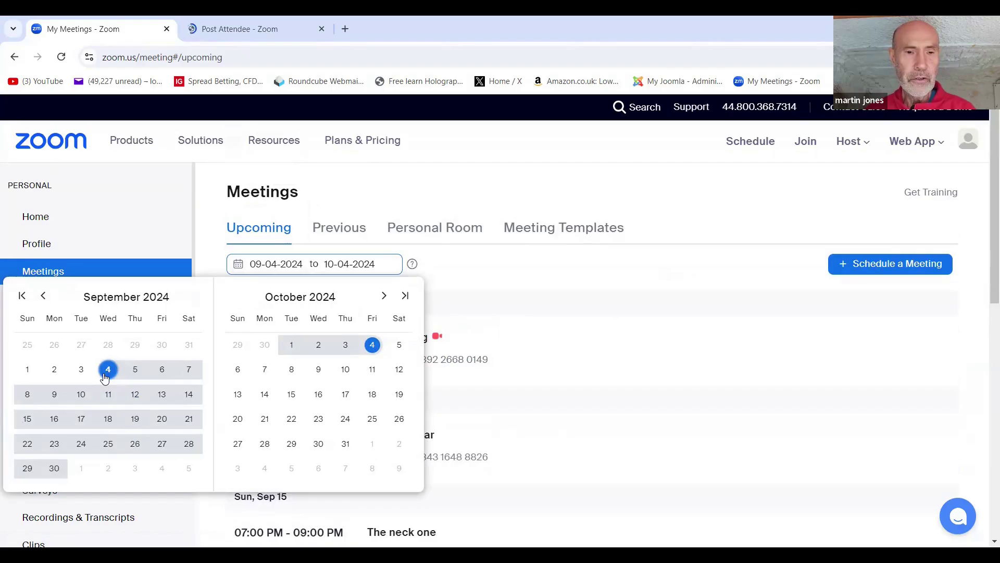
{"action": "left_click", "coordinate": [108, 376]}
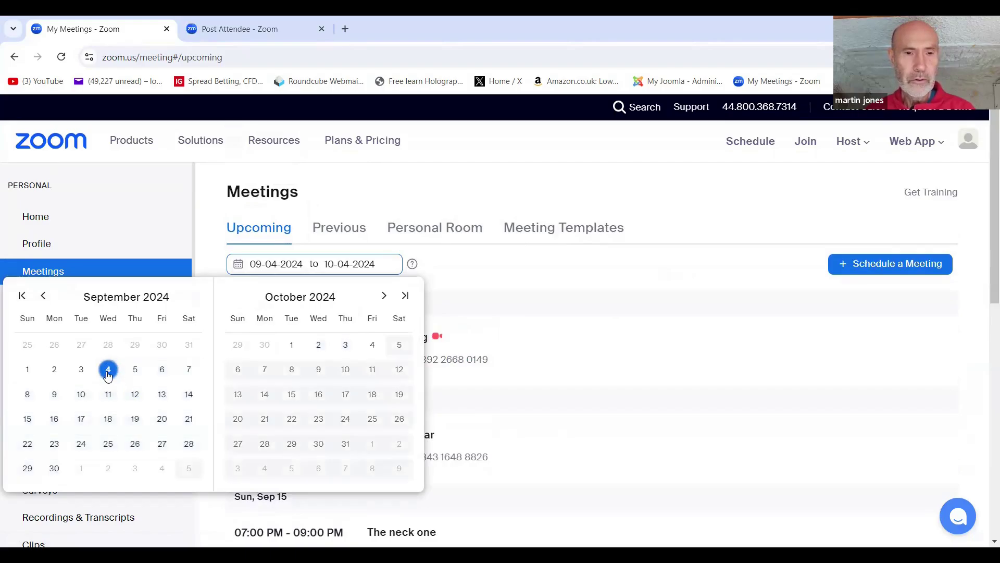
{"action": "left_click", "coordinate": [291, 345]}
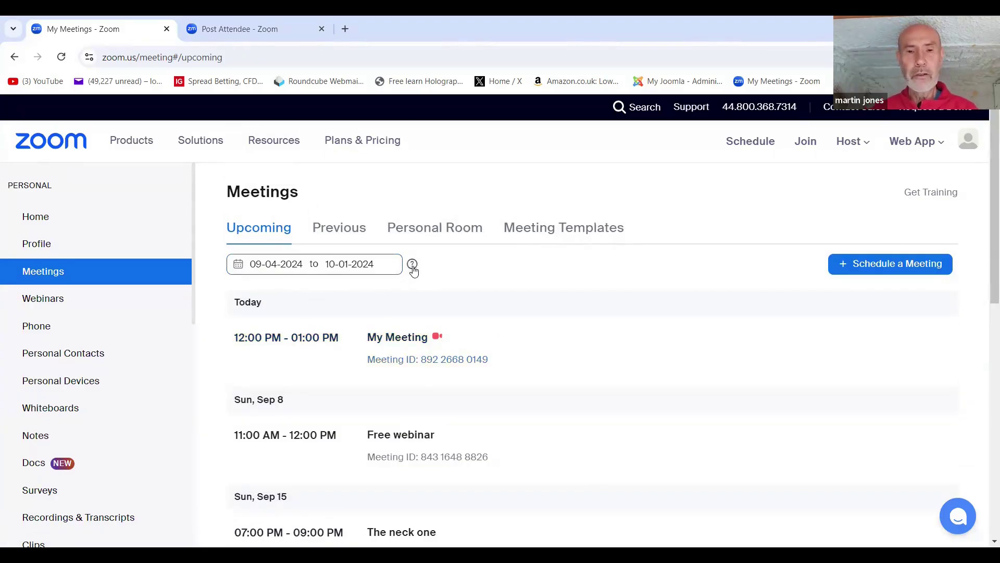
Pick Oct 10 as start and Nov 1 as end, listing the Oct 13 and Oct 22 meetings
{"action": "left_click", "coordinate": [241, 268]}
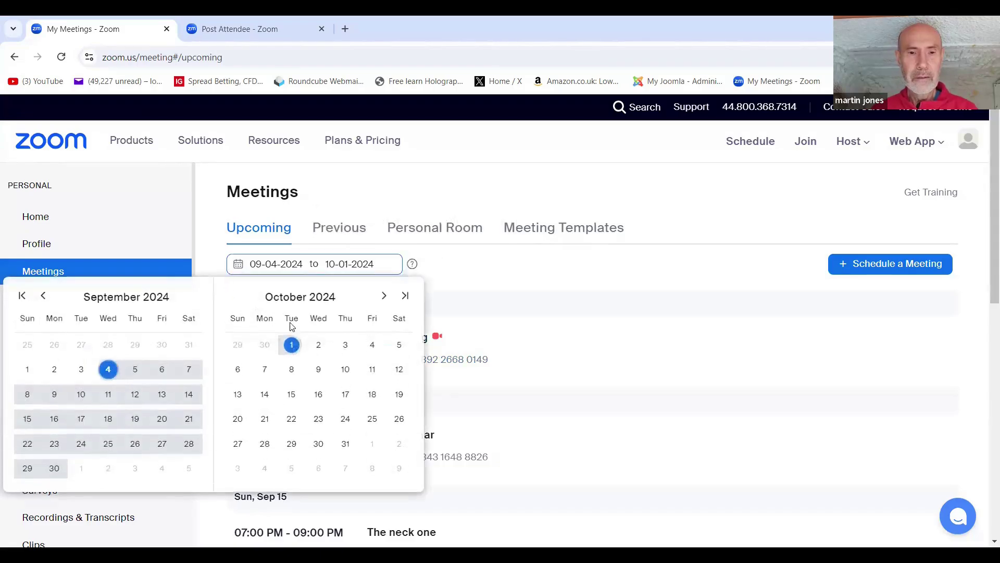
{"action": "left_click", "coordinate": [384, 297]}
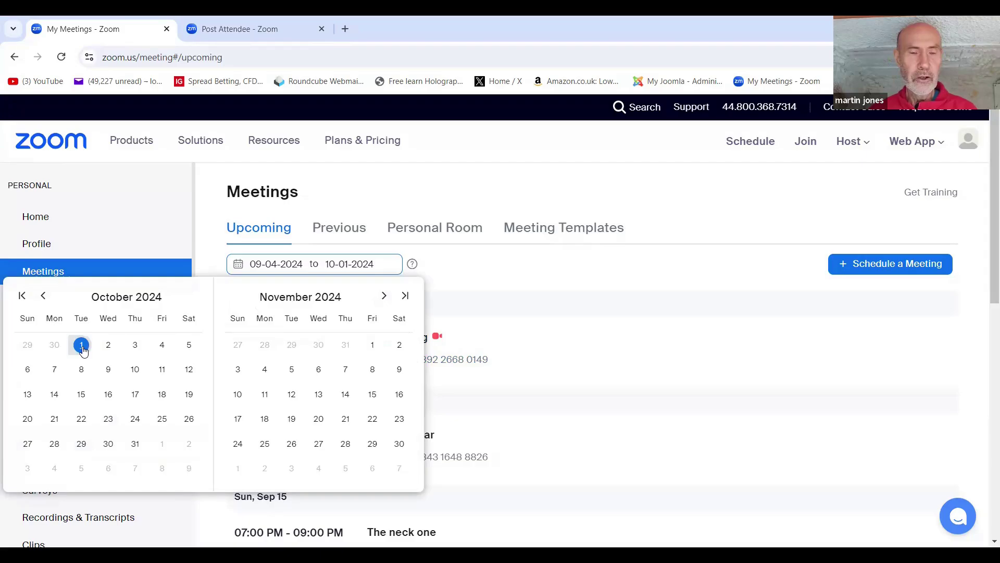
{"action": "left_click", "coordinate": [135, 371]}
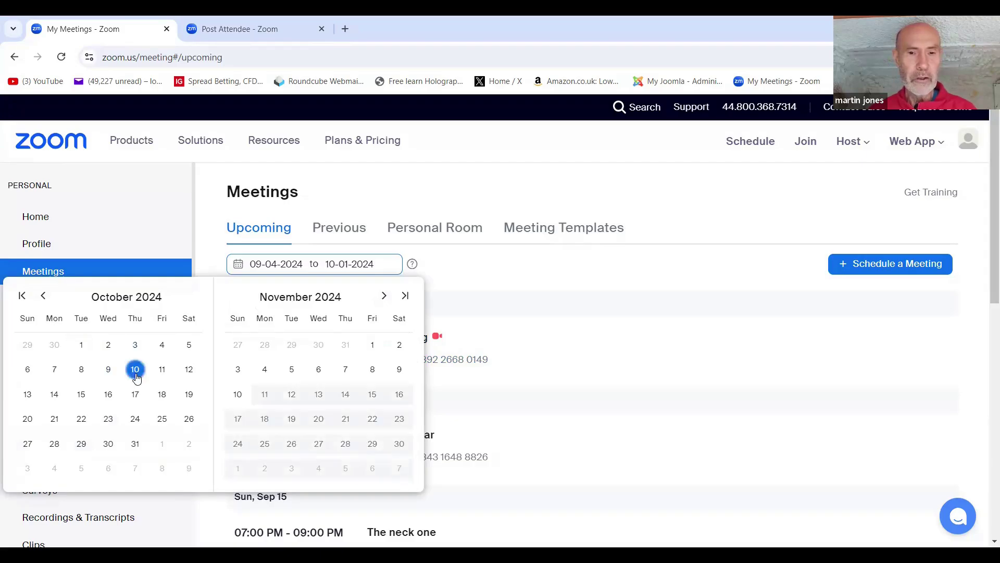
{"action": "left_click", "coordinate": [241, 396]}
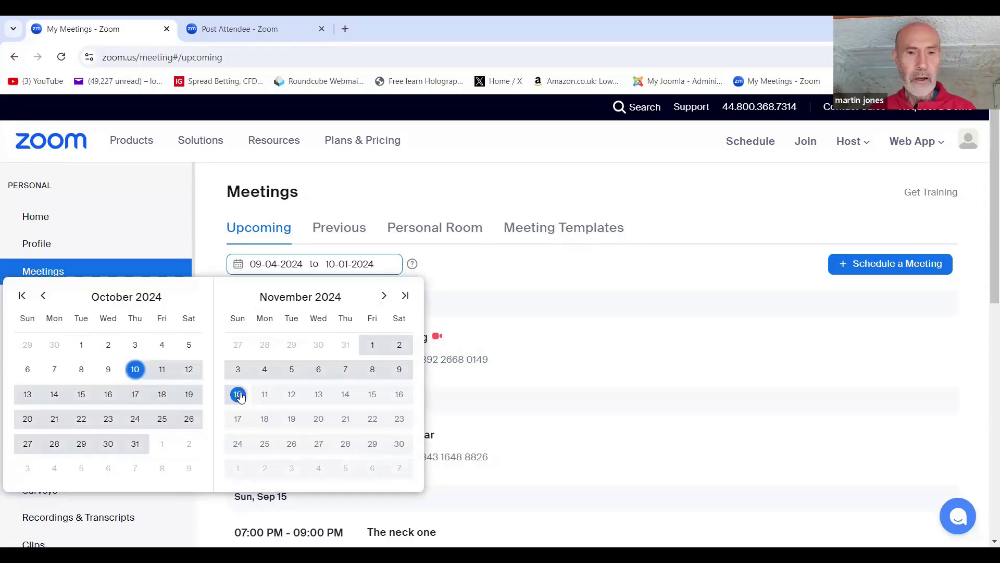
{"action": "left_click", "coordinate": [373, 344]}
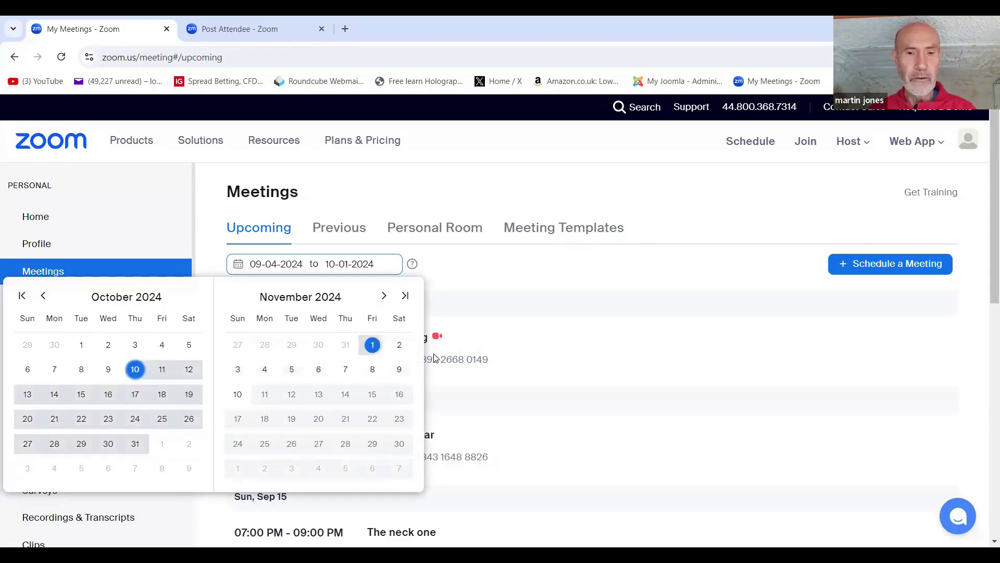
{"action": "left_click", "coordinate": [372, 345]}
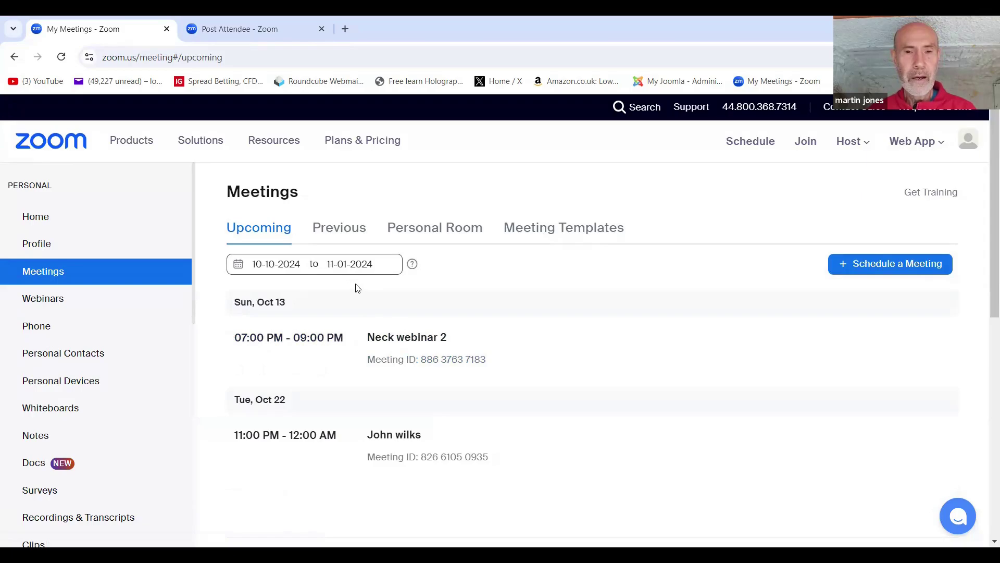
Change the range end to Oct 31, keeping Oct 10 as the start
{"action": "left_click", "coordinate": [238, 265]}
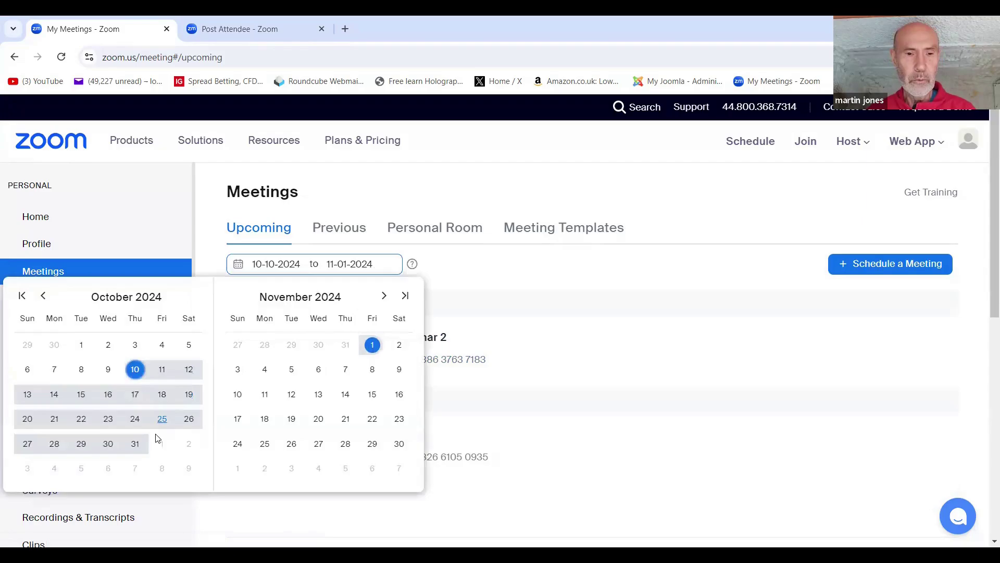
{"action": "left_click", "coordinate": [136, 449]}
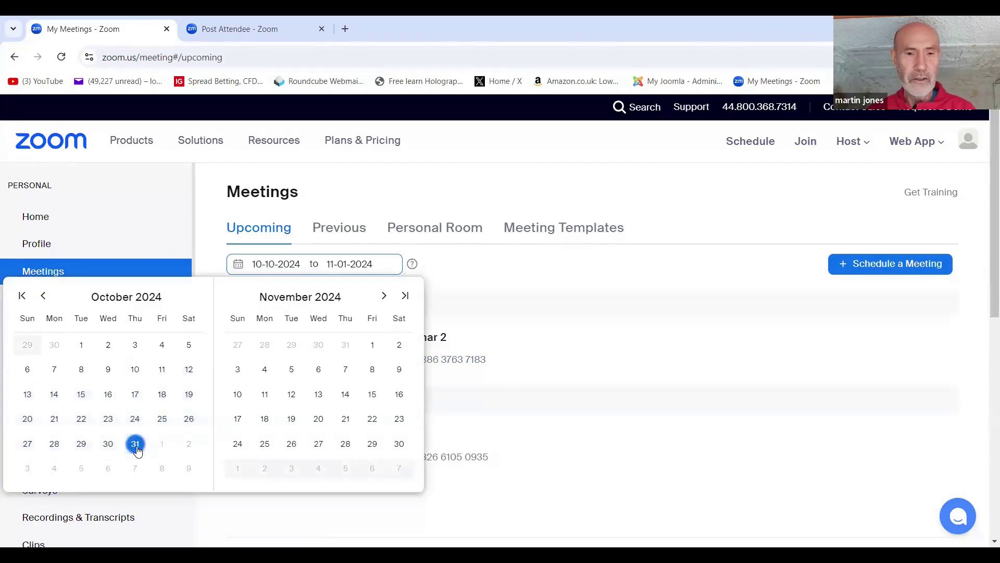
{"action": "left_click", "coordinate": [136, 371]}
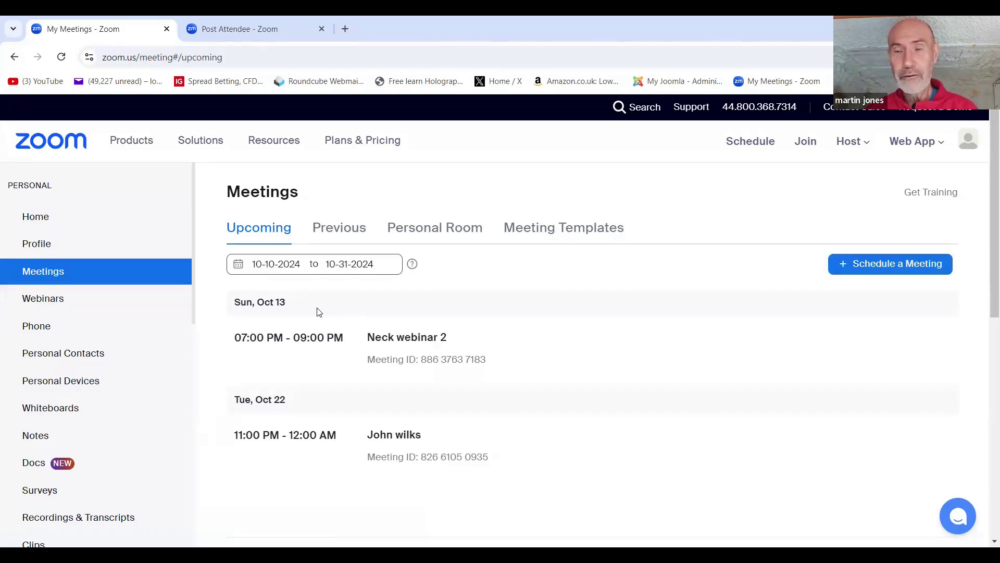
{"action": "mouse_move", "coordinate": [441, 371]}
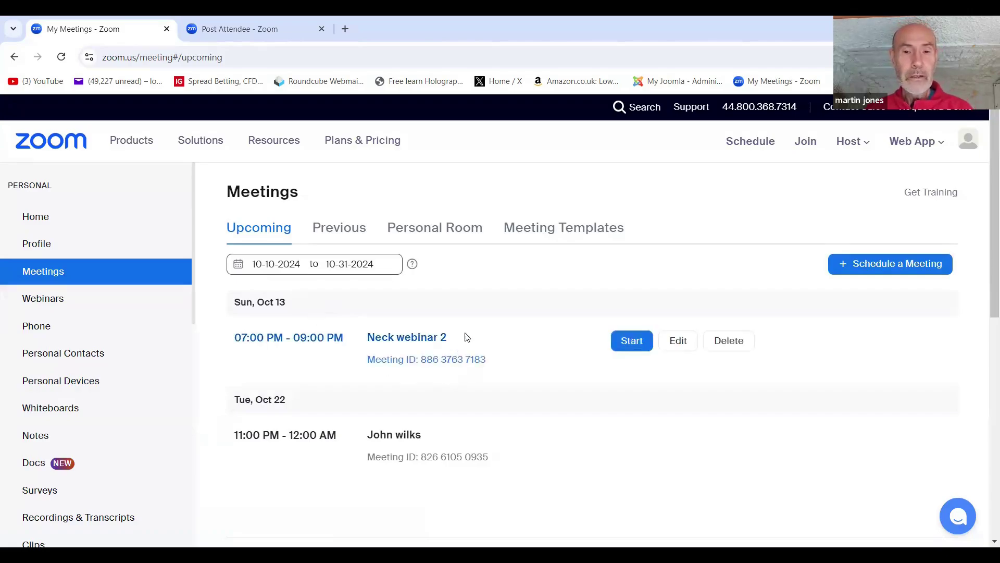
{"action": "scroll", "coordinate": [467, 338], "scroll_direction": "down", "scroll_amount": 5}
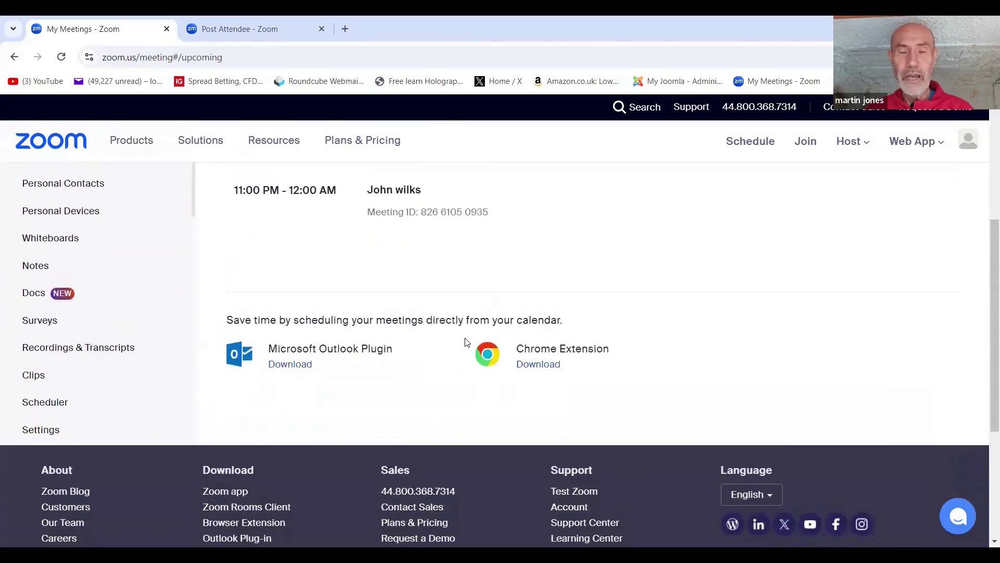
{"action": "scroll", "coordinate": [467, 341], "scroll_direction": "up", "scroll_amount": 5}
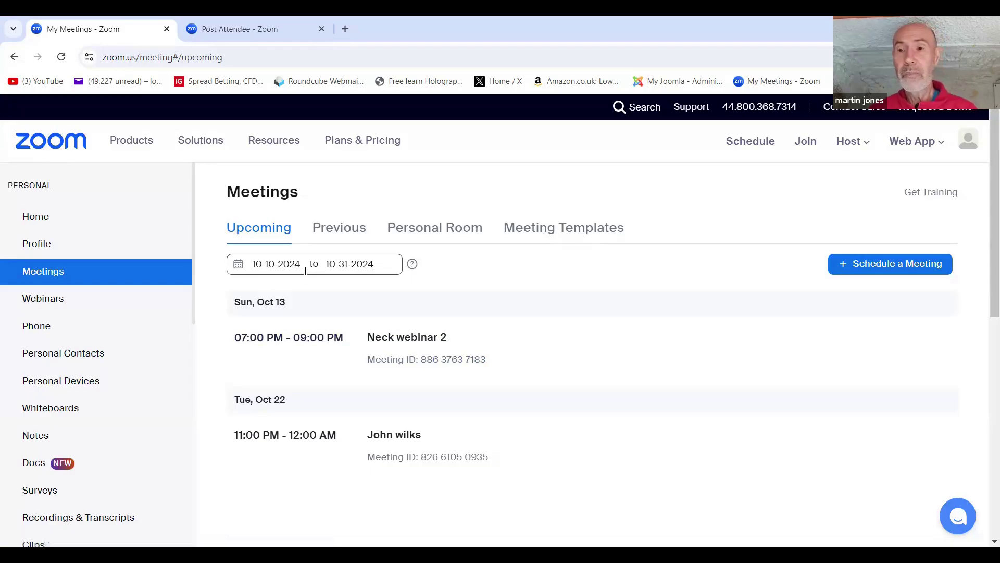
{"action": "mouse_move", "coordinate": [480, 359]}
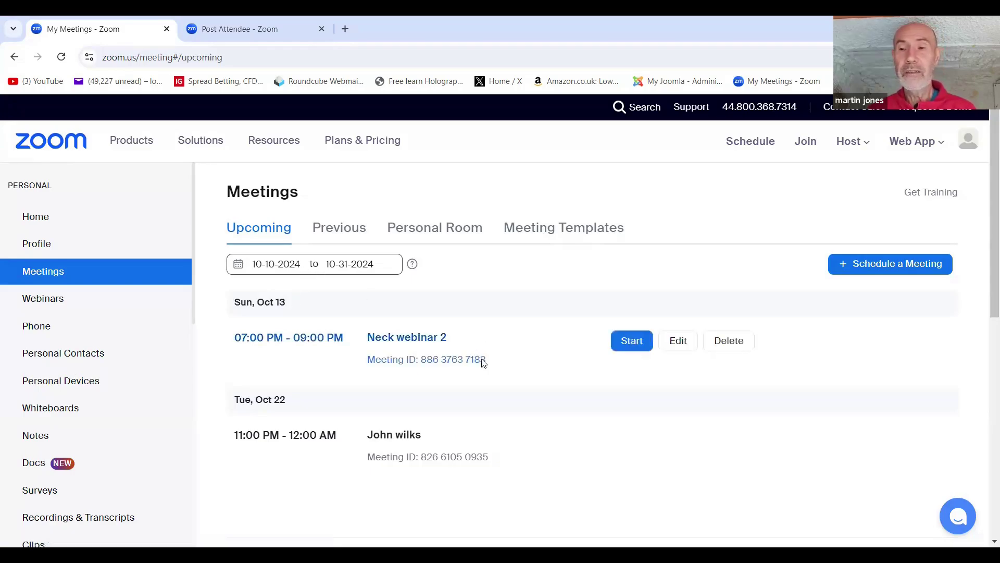